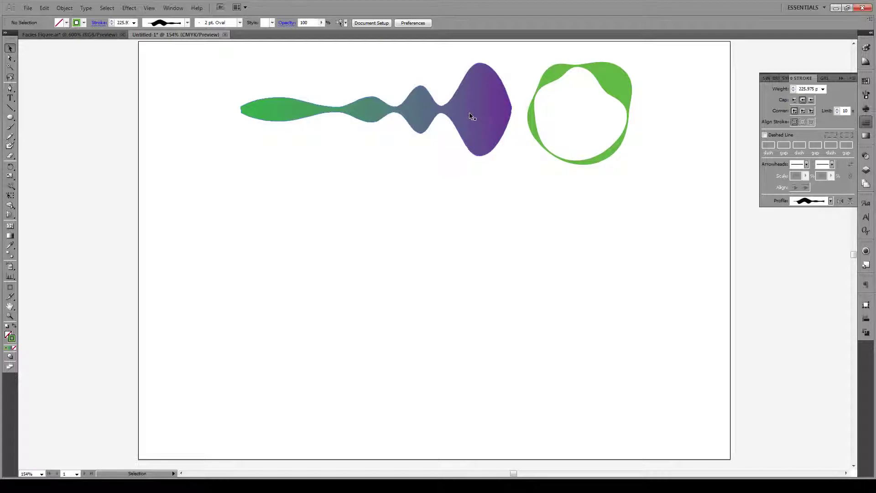
pyautogui.click(186, 23)
pyautogui.click(187, 24)
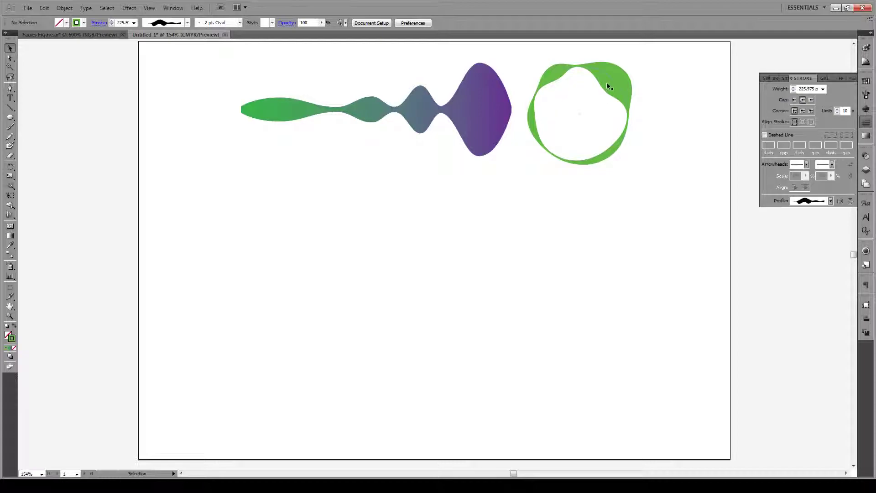
# Step: Draw a vertical line about 195 pt long below the wave shape and set its stroke weight to 8 pt
pyautogui.click(11, 107)
pyautogui.moveTo(391, 178); pyautogui.dragTo(387, 315)
pyautogui.click(134, 23)
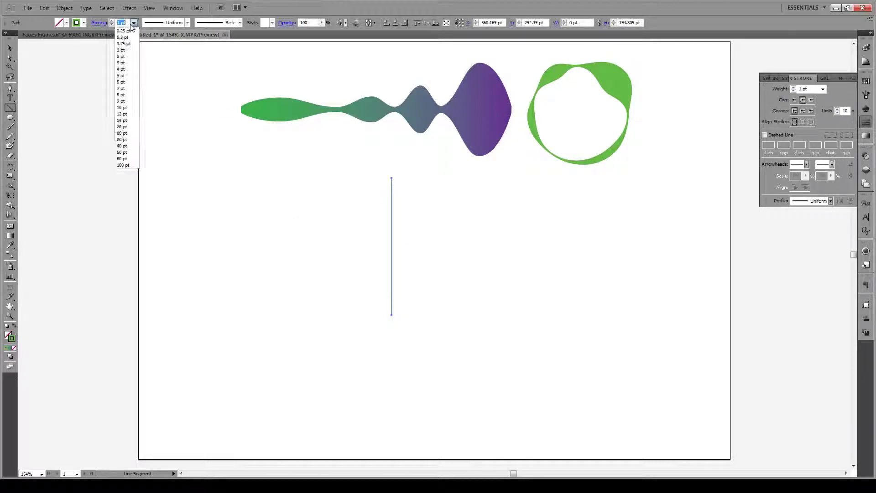
pyautogui.click(126, 94)
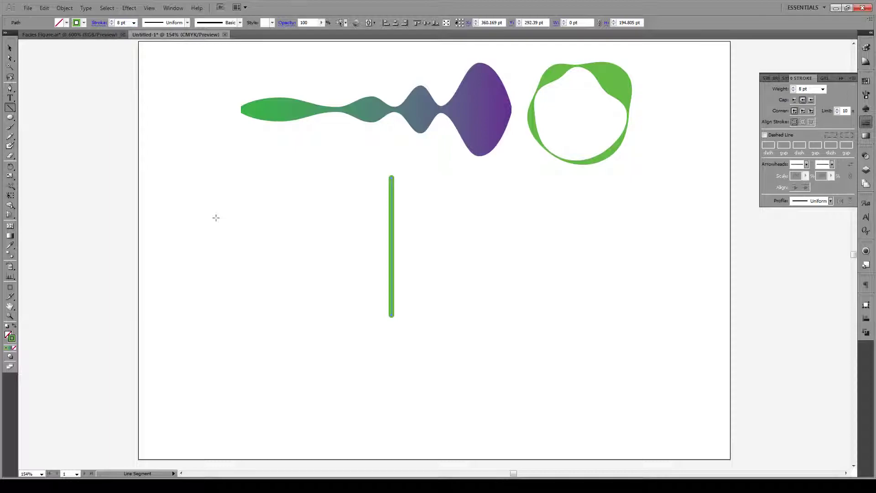
# Step: Use the Width tool to widen the line symmetrically near its lower end, to about 104 pt near its upper end, and slightly in between
pyautogui.hotkey('shift', 'w')
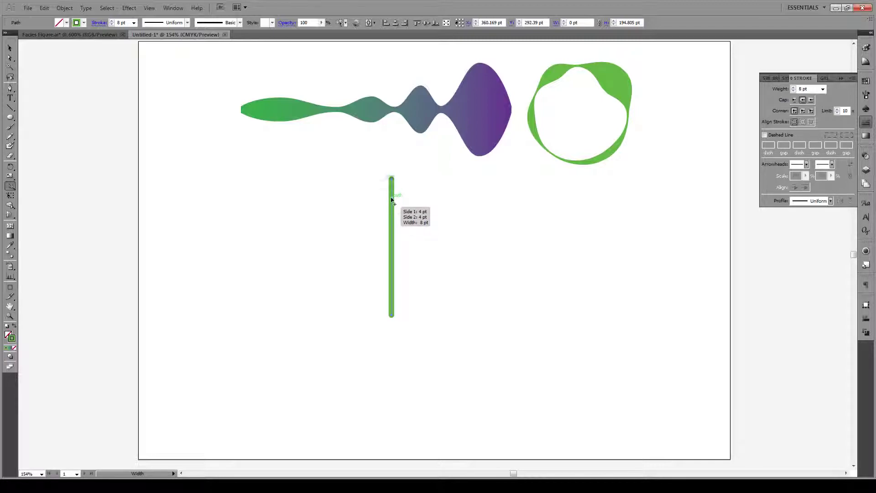
pyautogui.moveTo(392, 295); pyautogui.dragTo(416, 294)
pyautogui.moveTo(394, 215); pyautogui.dragTo(429, 215)
pyautogui.moveTo(391, 251); pyautogui.dragTo(400, 250)
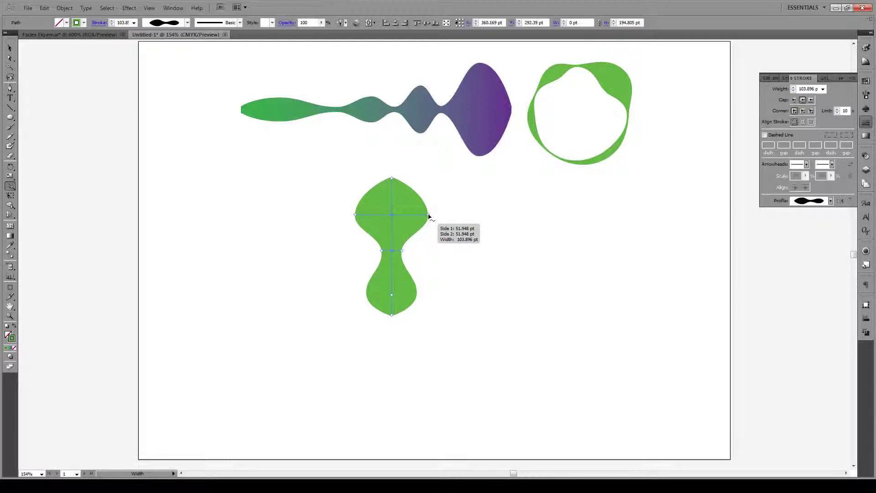
# Step: Narrow only the right side of the upper width point to about 12 pt and only the left side of the lower one to about 11 pt
pyautogui.moveTo(429, 216); pyautogui.dragTo(400, 214)
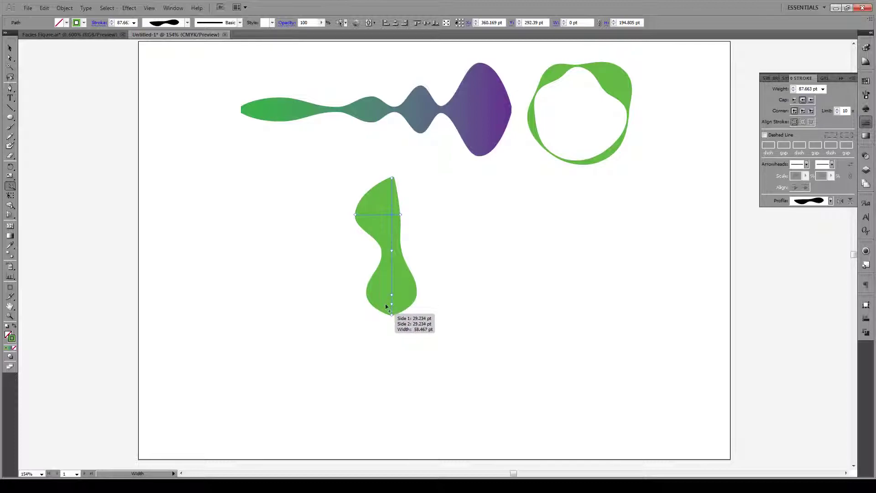
pyautogui.moveTo(366, 297); pyautogui.dragTo(385, 297)
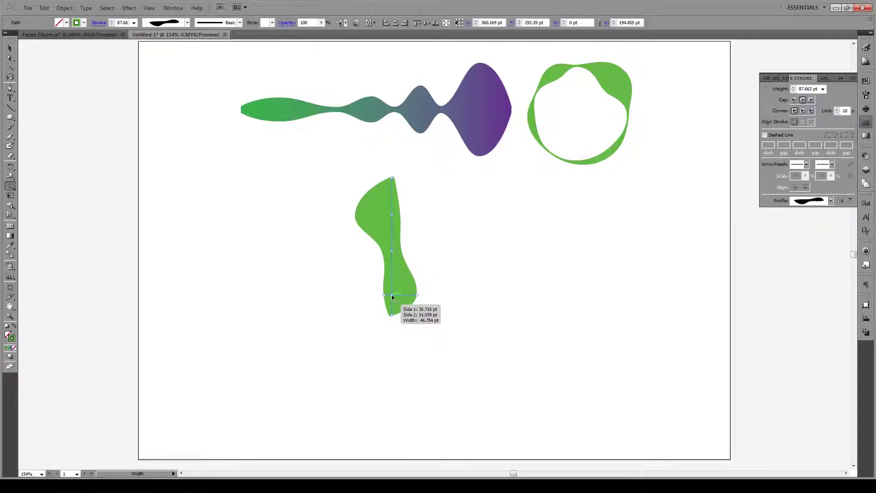
# Step: Duplicate the lower and upper width points toward the line's middle, and replace the original upper point with one slightly higher
pyautogui.moveTo(391, 297); pyautogui.dragTo(394, 265)
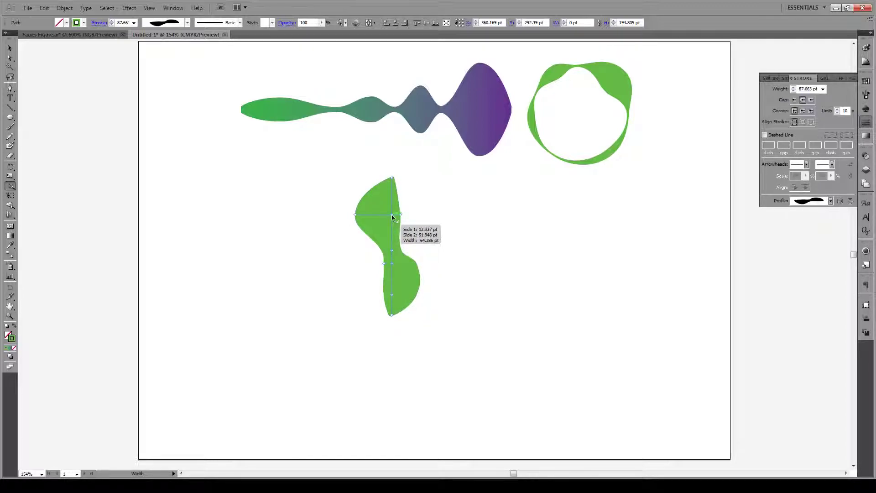
pyautogui.moveTo(392, 215); pyautogui.dragTo(392, 229)
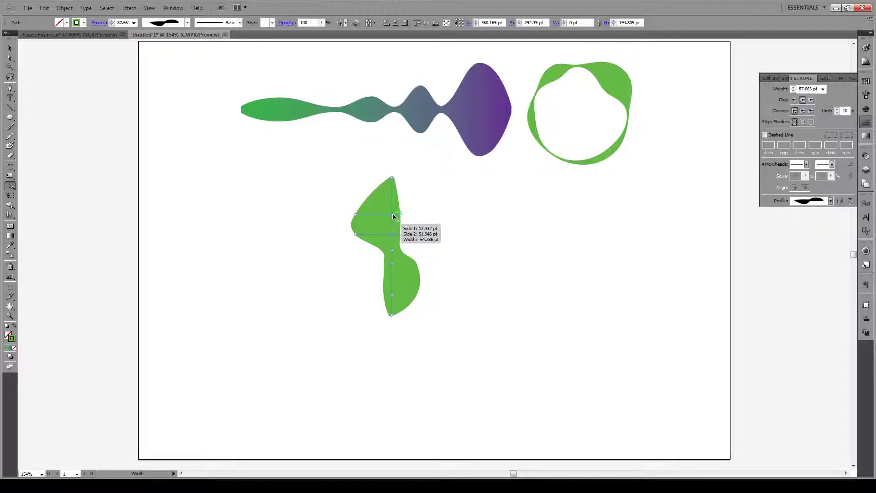
pyautogui.moveTo(393, 216)
pyautogui.mouseDown()
pyautogui.moveTo(392, 249)
pyautogui.moveTo(393, 208)
pyautogui.mouseUp()
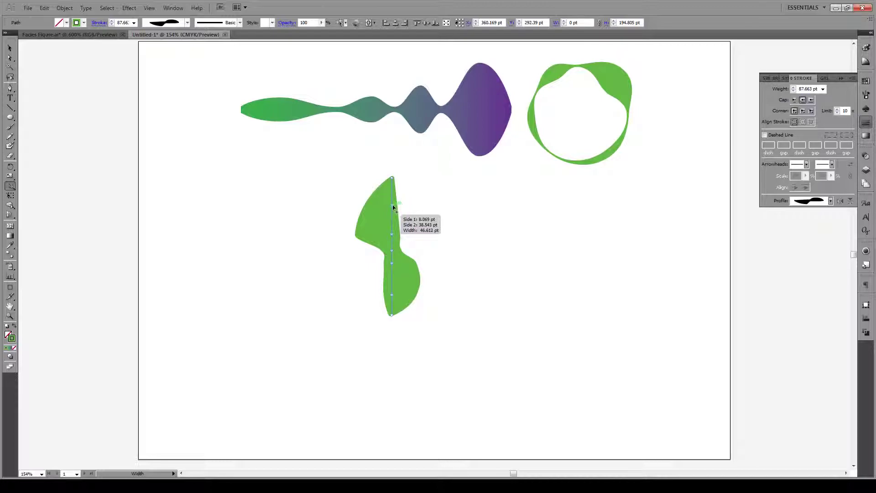
pyautogui.moveTo(392, 203); pyautogui.dragTo(396, 206)
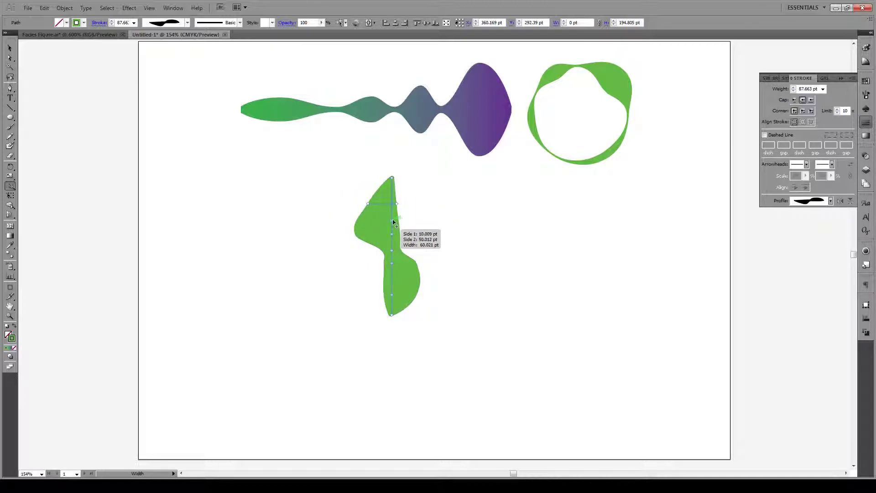
# Step: Set a width point in the line's upper half to 19 pt on side 1 and 57 pt on side 2, adjusting adjoining width points
pyautogui.doubleClick(393, 221)
pyautogui.moveTo(422, 201); pyautogui.dragTo(548, 201)
pyautogui.click(536, 221)
pyautogui.write('15')
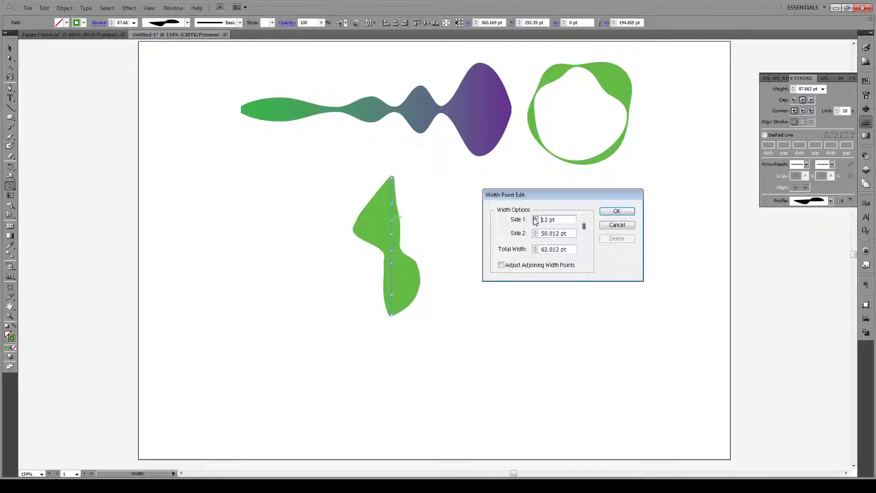
pyautogui.click(535, 219)
pyautogui.press('Tab')
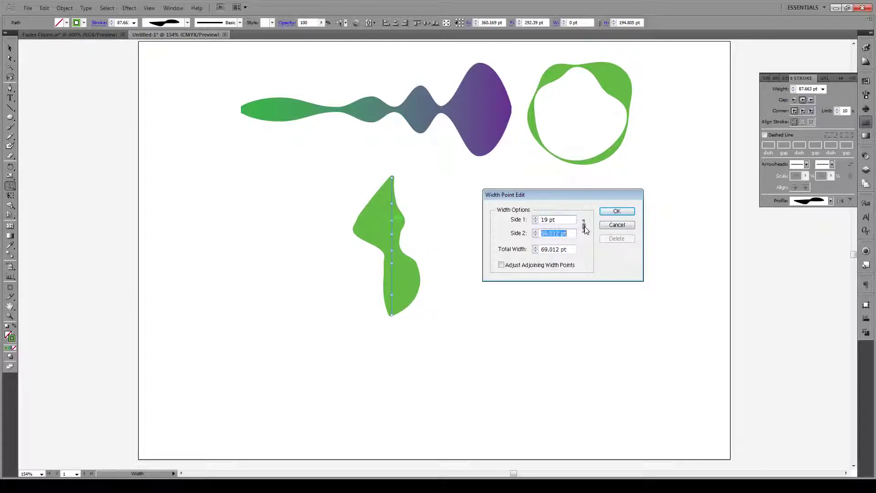
pyautogui.click(535, 231)
pyautogui.click(535, 231)
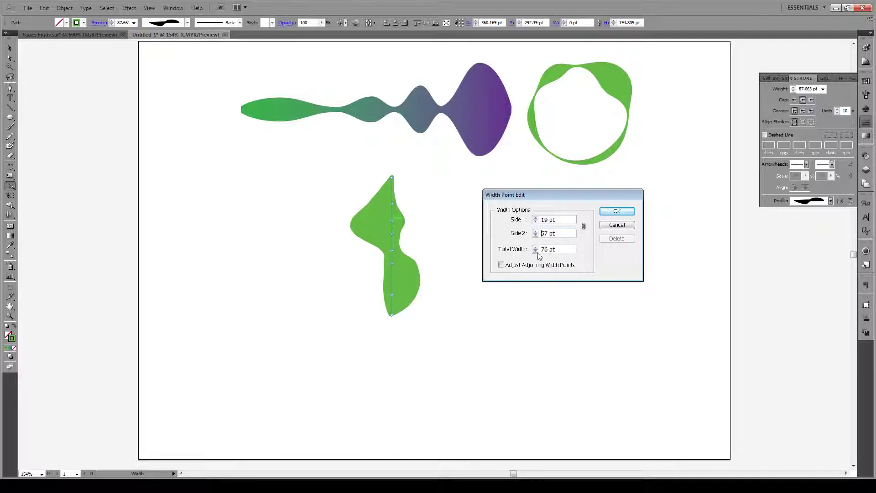
pyautogui.click(500, 266)
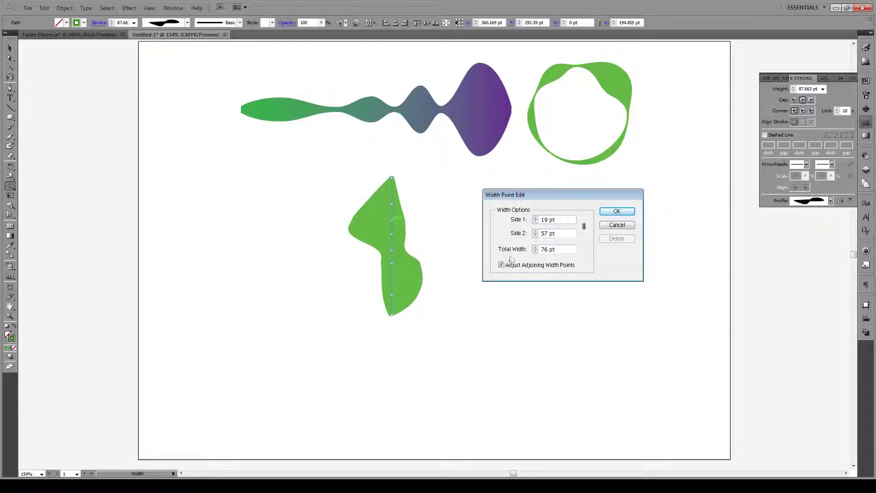
pyautogui.click(617, 211)
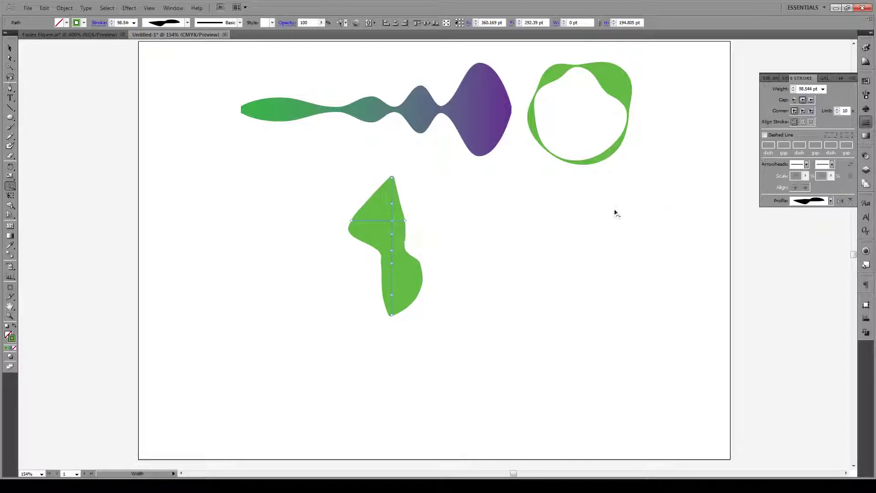
# Step: Add two more wide bulges to the line, one near its lower end and one near its top, and deselect it
pyautogui.moveTo(393, 287); pyautogui.dragTo(455, 282)
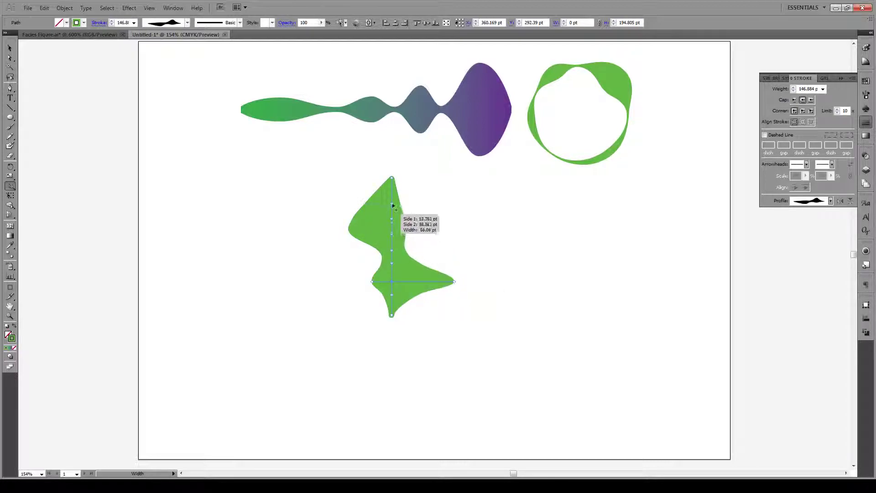
pyautogui.moveTo(391, 196)
pyautogui.mouseDown()
pyautogui.moveTo(440, 195)
pyautogui.moveTo(424, 195)
pyautogui.mouseUp()
pyautogui.press('v')
pyautogui.click(442, 205)
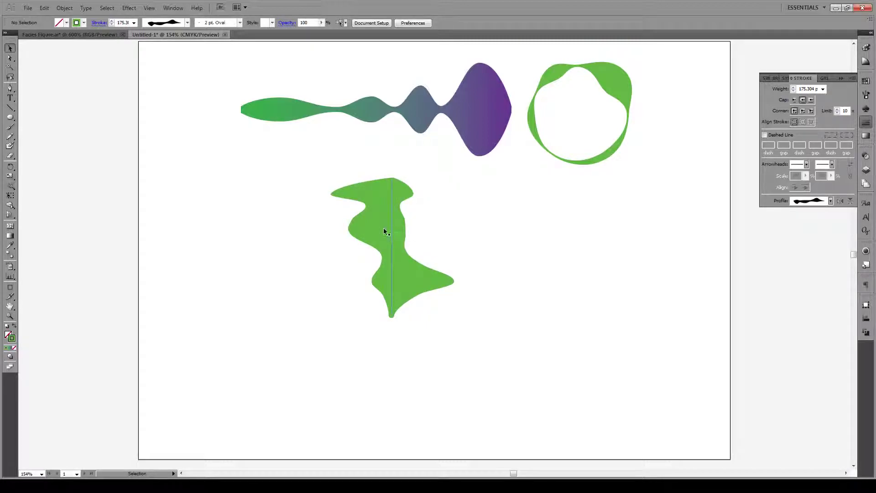
# Step: Save the green line's variable width as a new width profile under the suggested name and deselect the line
pyautogui.click(384, 230)
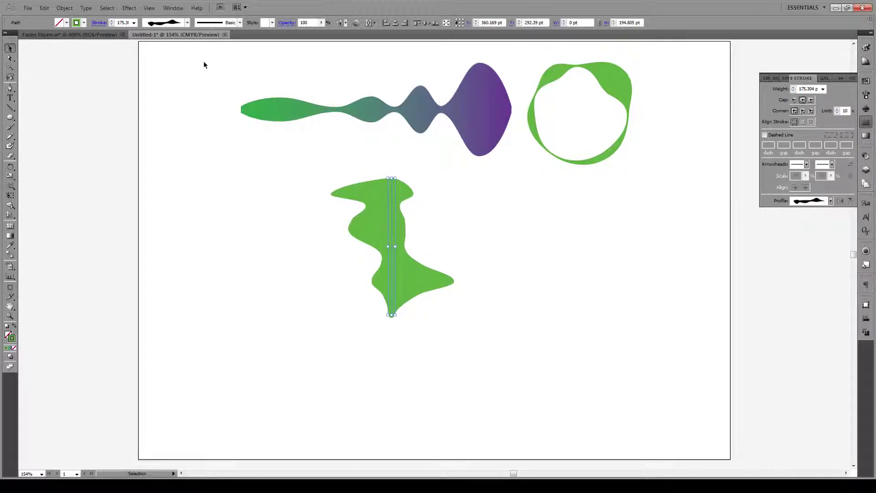
pyautogui.click(187, 23)
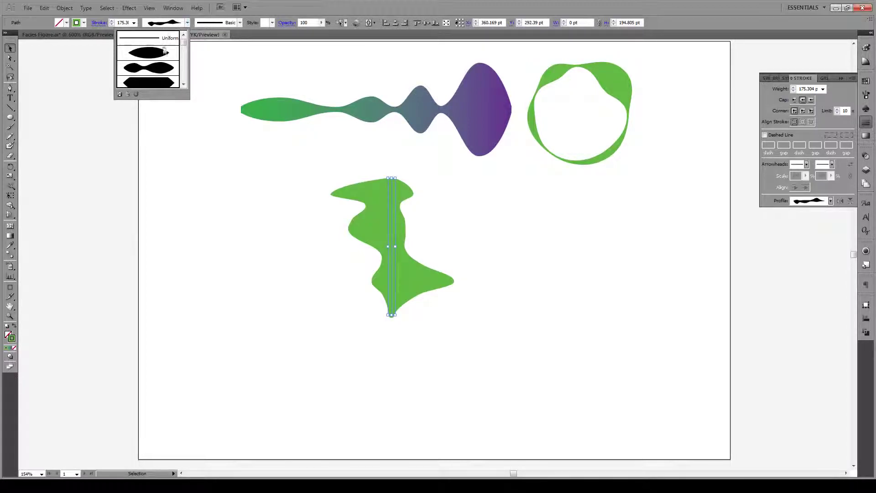
pyautogui.click(119, 95)
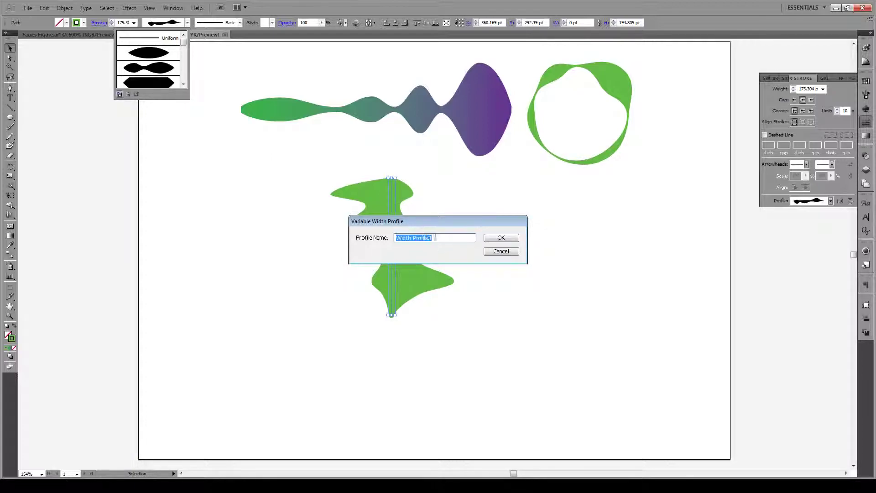
pyautogui.click(499, 237)
pyautogui.click(420, 223)
# Step: Draw a circle about 195 pt in diameter beside the green shape and set its stroke weight to 7 pt
pyautogui.click(11, 117)
pyautogui.moveTo(527, 210); pyautogui.dragTo(665, 322)
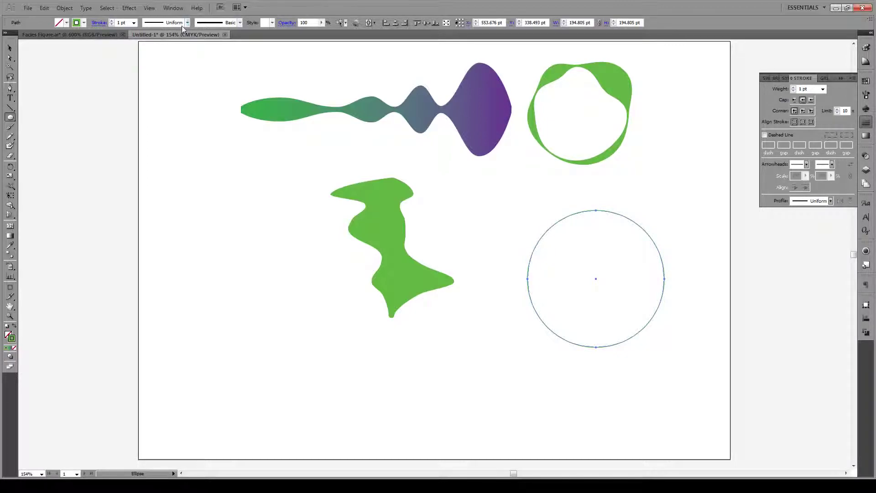
pyautogui.click(133, 22)
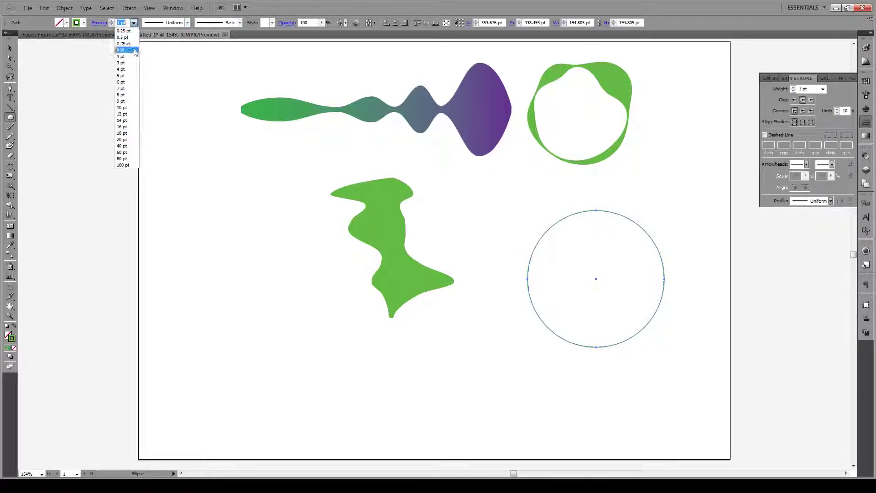
pyautogui.click(128, 89)
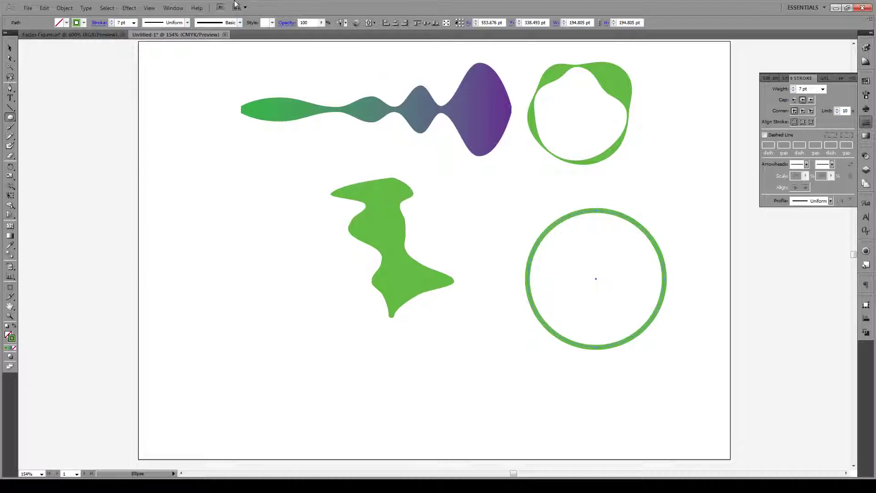
# Step: Apply the newly saved width profile to the circle, raise its stroke weight to 60 pt, and deselect it
pyautogui.click(188, 23)
pyautogui.scroll(-2, 185, 92)
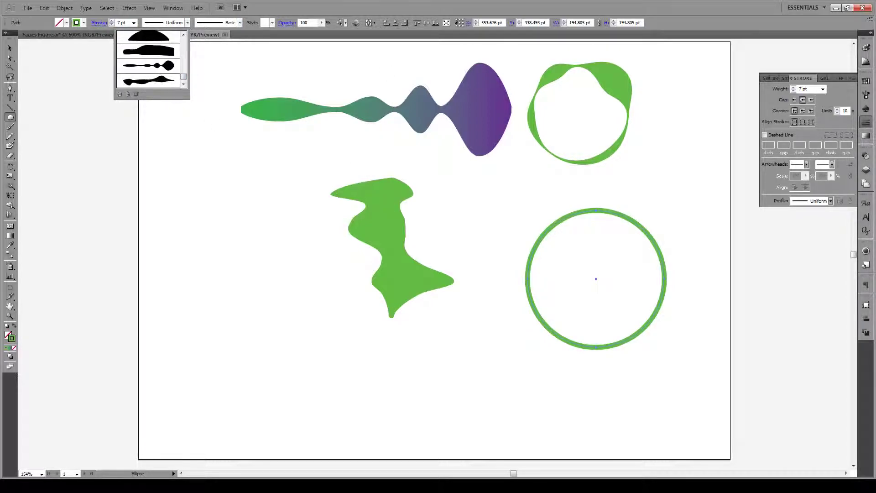
pyautogui.click(150, 81)
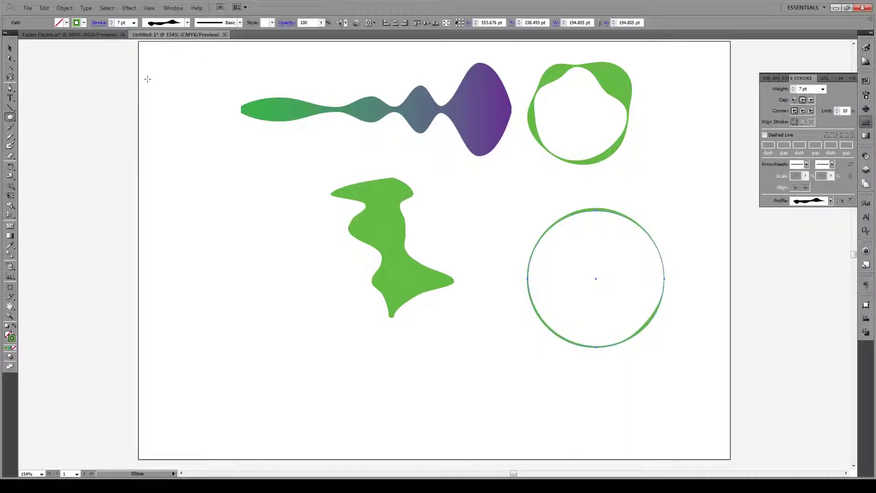
pyautogui.click(134, 23)
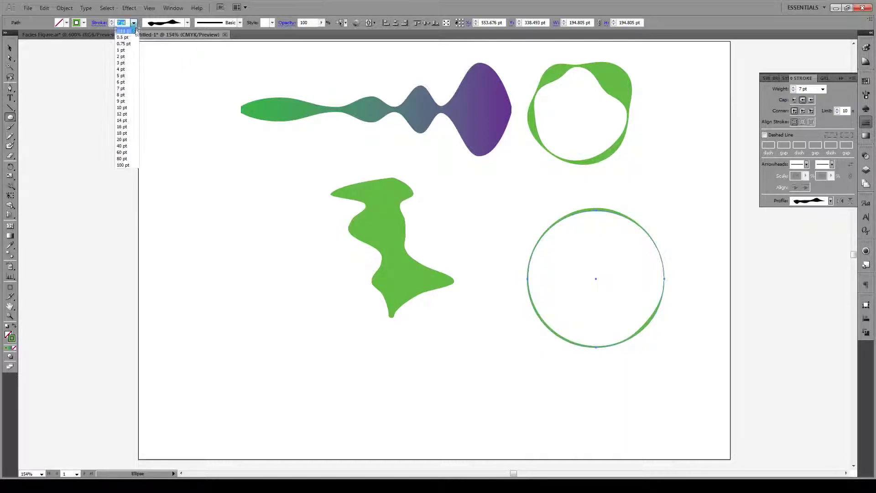
pyautogui.click(128, 139)
pyautogui.click(133, 23)
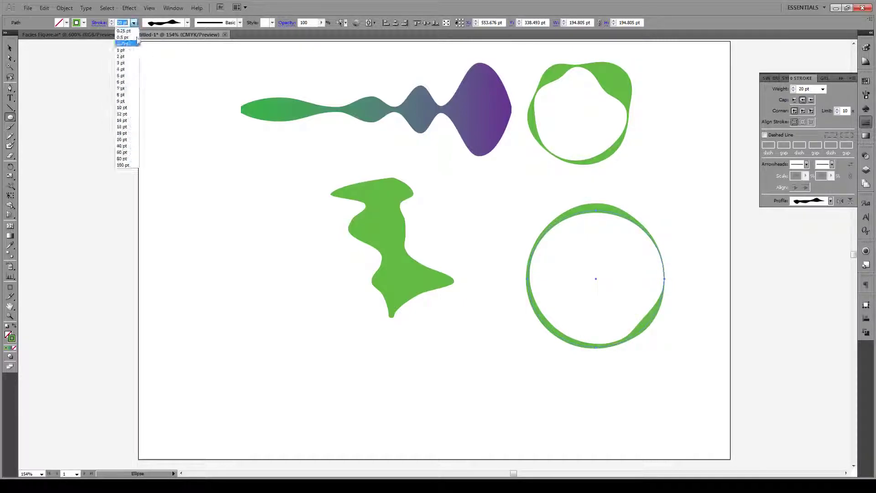
pyautogui.click(130, 152)
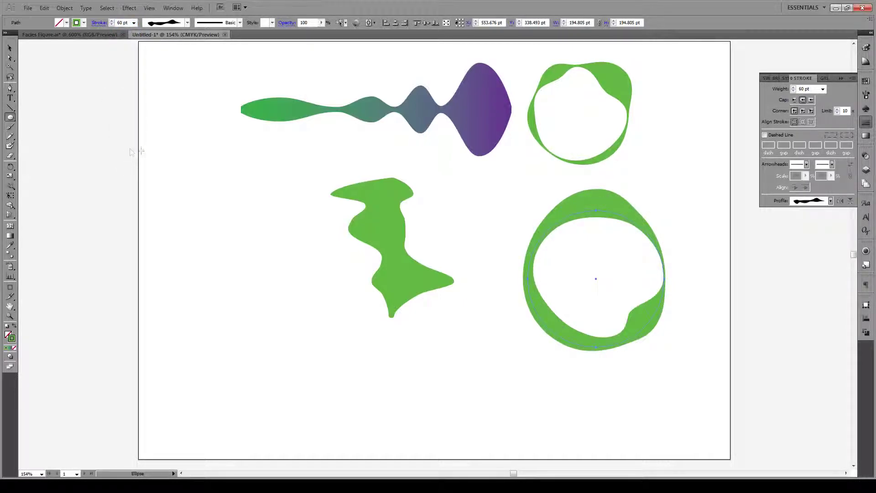
pyautogui.press('v')
pyautogui.click(518, 371)
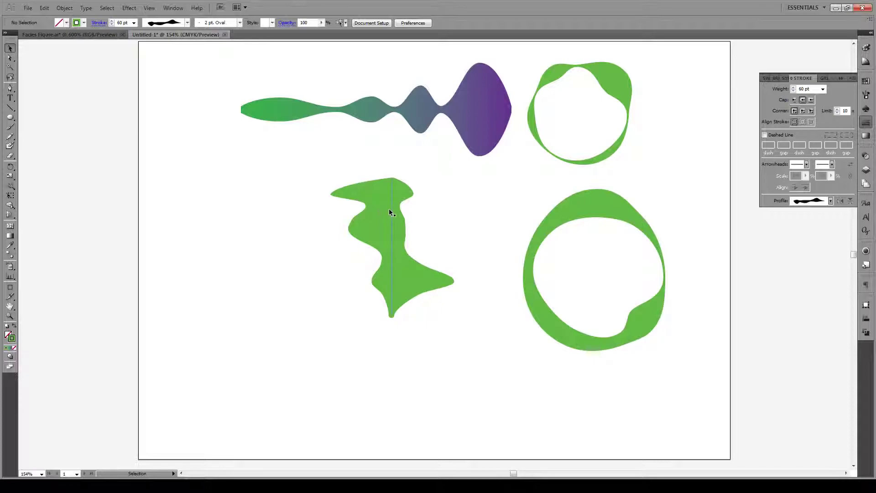
# Step: Convert the variable-width vertical line into a filled shape with Outline Stroke
pyautogui.click(390, 246)
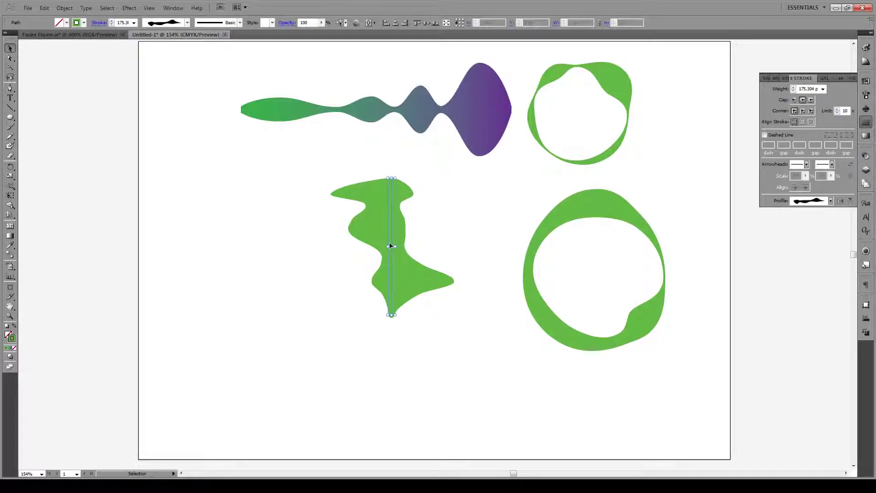
pyautogui.click(64, 8)
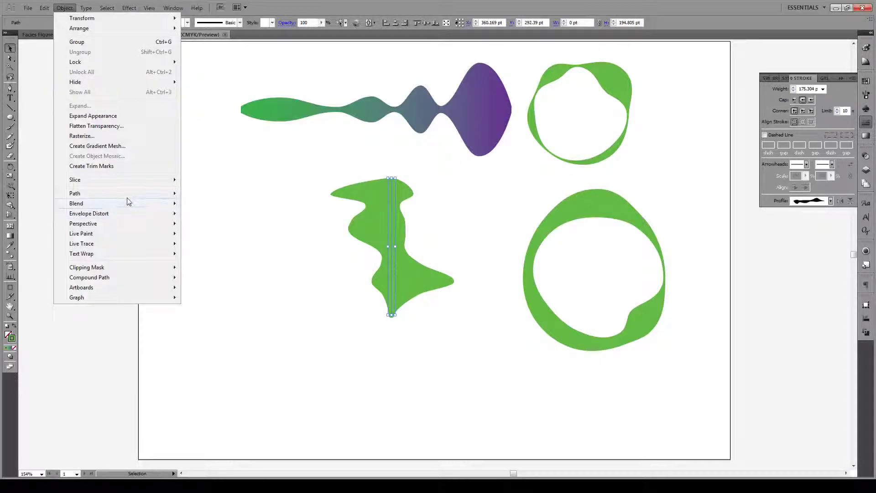
pyautogui.moveTo(128, 195)
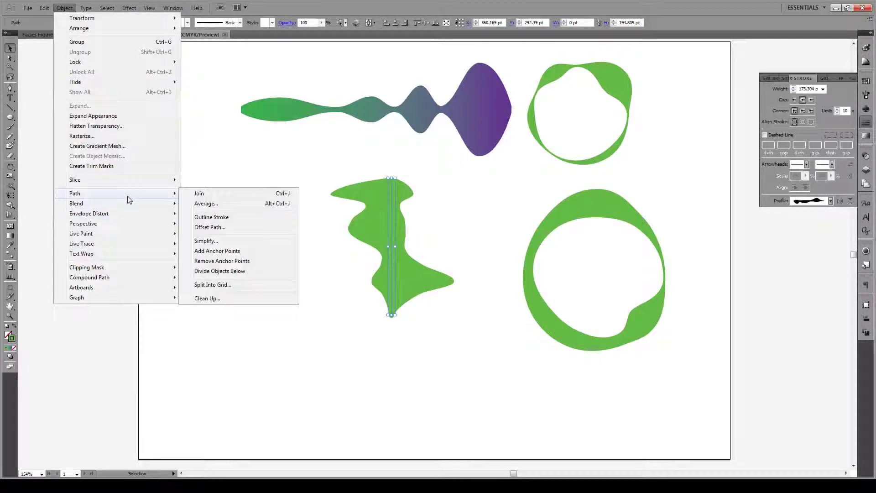
pyautogui.click(254, 218)
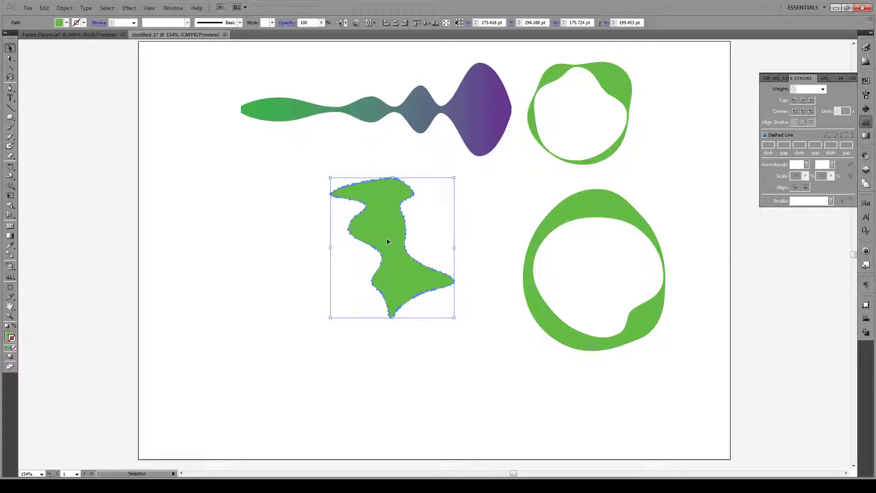
# Step: Give the outlined green shape a light teal stroke of about C 55, M 0, Y 36, K 0
pyautogui.doubleClick(9, 335)
pyautogui.moveTo(401, 209); pyautogui.dragTo(449, 182)
pyautogui.click(529, 189)
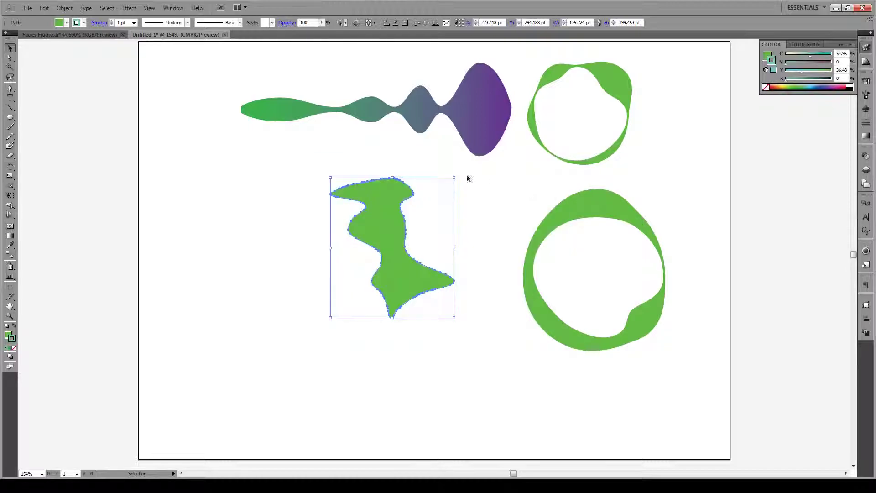
# Step: Apply the saved custom width profile to the outlined green shape's stroke and set its weight to 20 pt
pyautogui.click(187, 22)
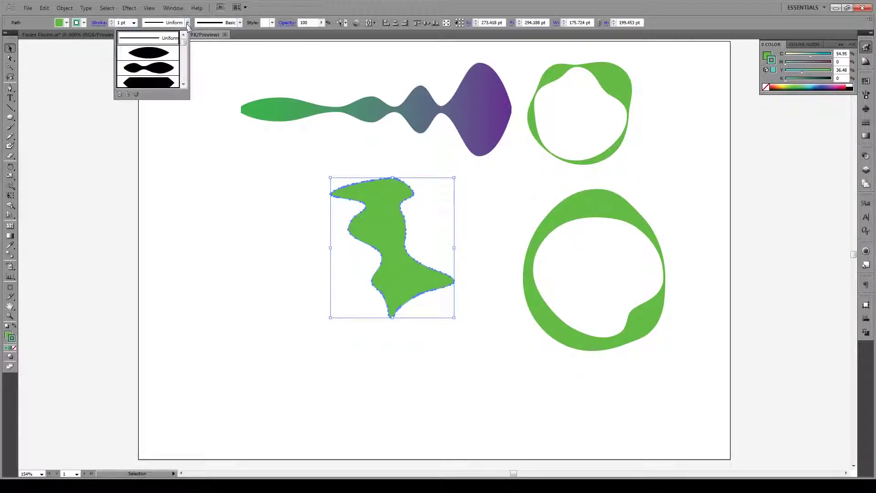
pyautogui.click(184, 84)
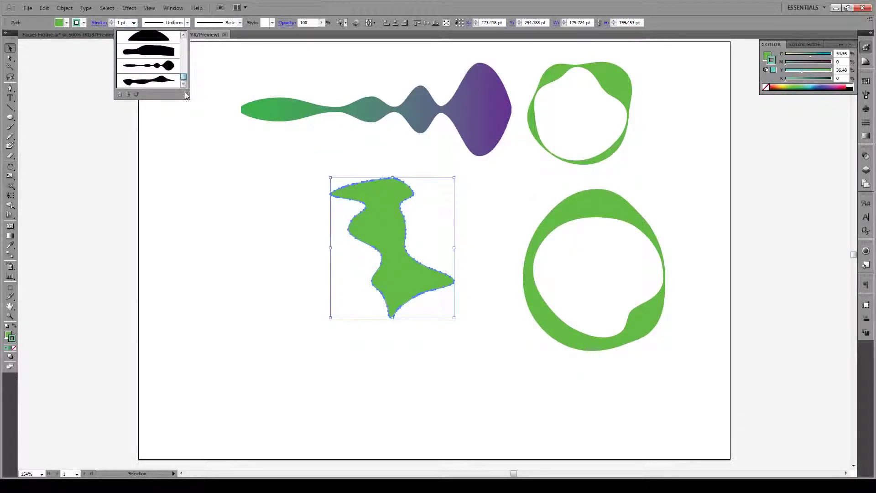
pyautogui.click(148, 81)
pyautogui.click(134, 23)
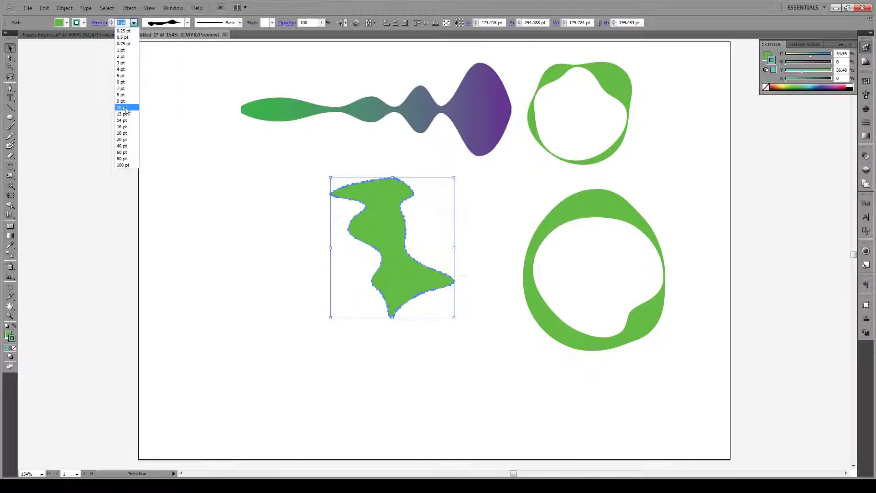
pyautogui.click(127, 115)
pyautogui.click(134, 22)
pyautogui.click(125, 128)
# Step: Change the shape's stroke colour to near-black, about C 74, M 67, Y 66, K 85, and deselect it
pyautogui.moveTo(333, 289); pyautogui.dragTo(319, 295)
pyautogui.click(536, 190)
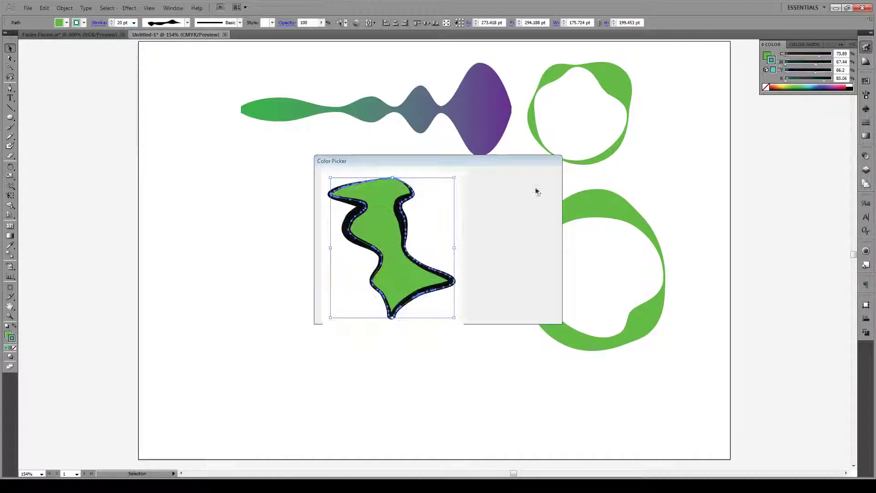
pyautogui.click(458, 336)
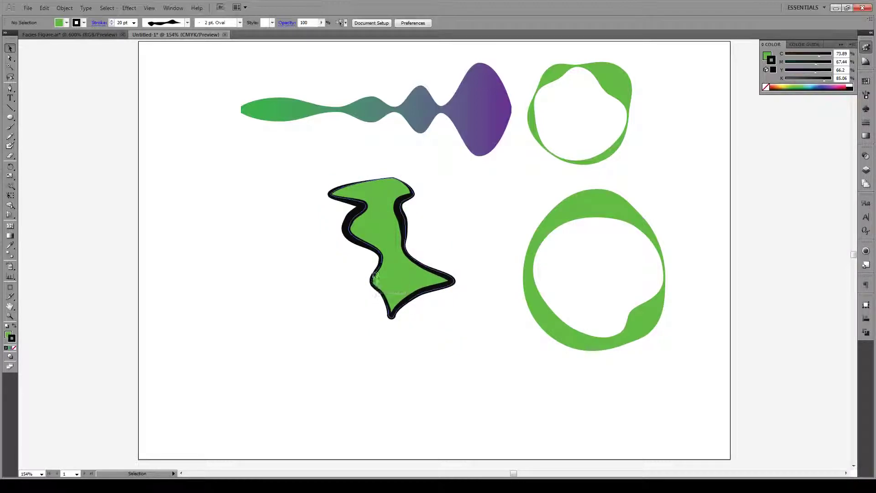
# Step: Rotate the black-outlined green shape about 90° counterclockwise and deselect it
pyautogui.click(385, 231)
pyautogui.moveTo(459, 322); pyautogui.dragTo(459, 220)
pyautogui.click(482, 349)
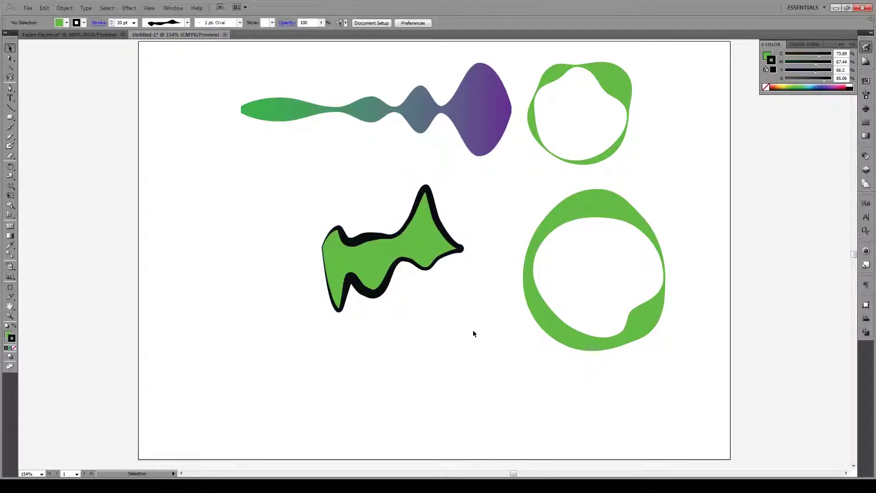